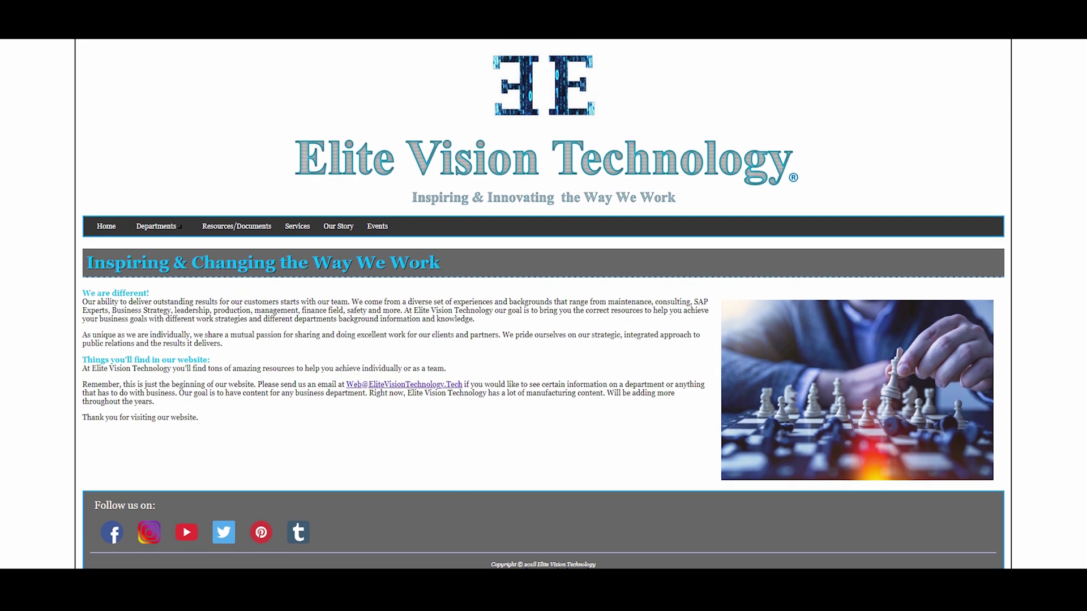
Step: Browse the Elite Vision Technology Services page
click(297, 227)
scroll(543, 305, down, 4)
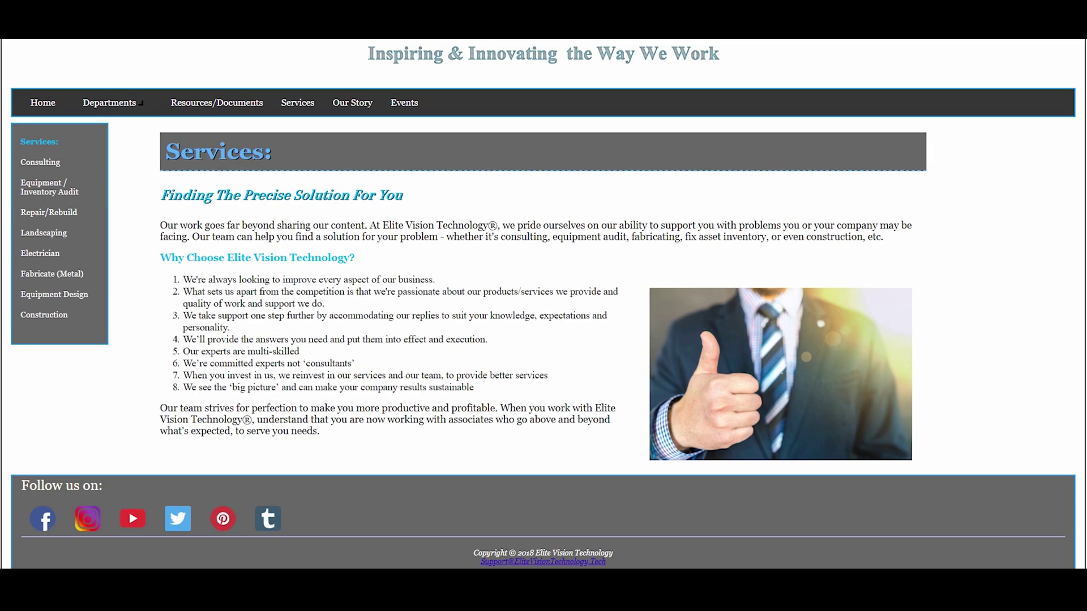
scroll(543, 306, up, 3)
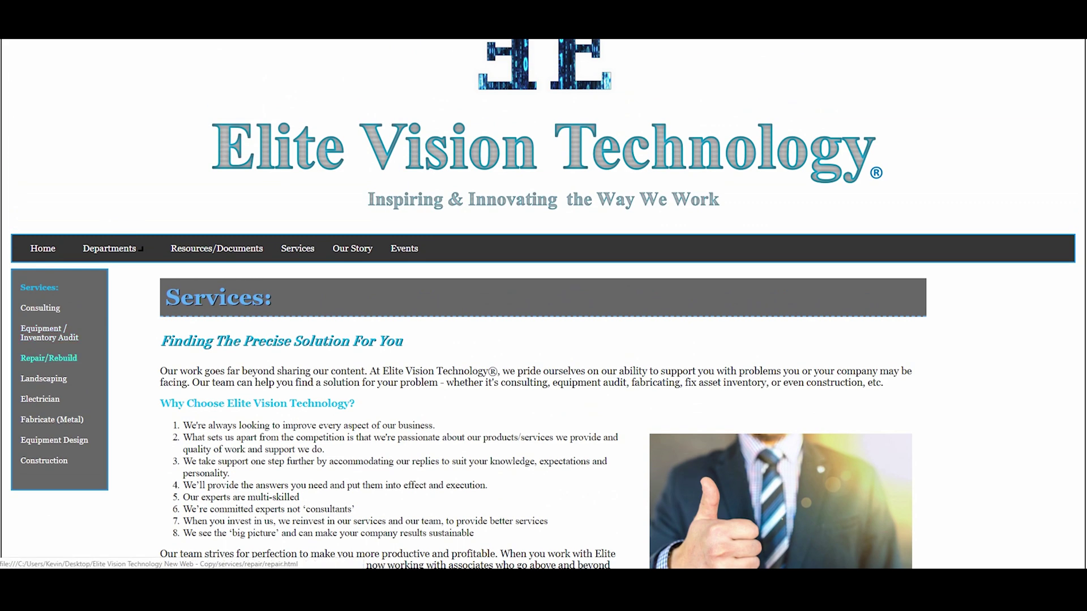
Step: Look through the Consulting services page
click(41, 307)
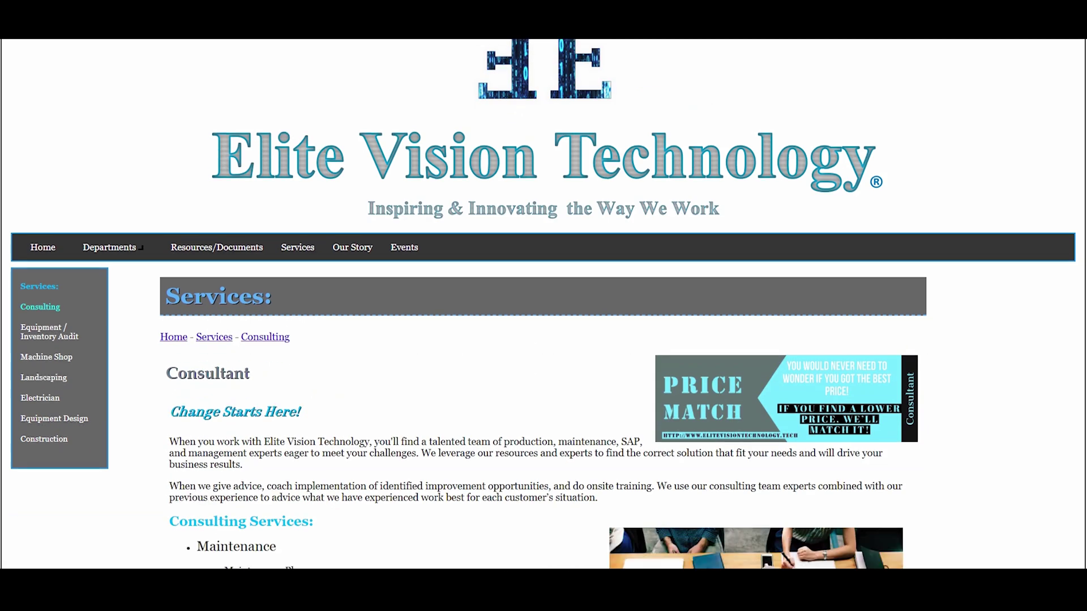
scroll(543, 306, down, 4)
scroll(544, 306, up, 3)
scroll(543, 306, down, 4)
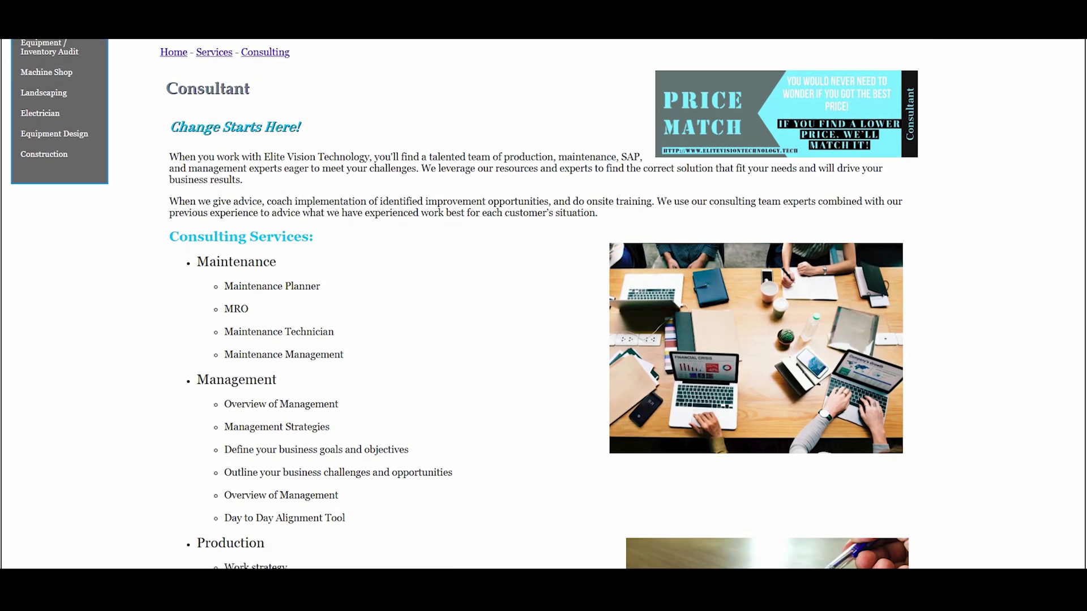
scroll(544, 306, up, 1)
scroll(544, 306, down, 4)
scroll(544, 306, up, 10)
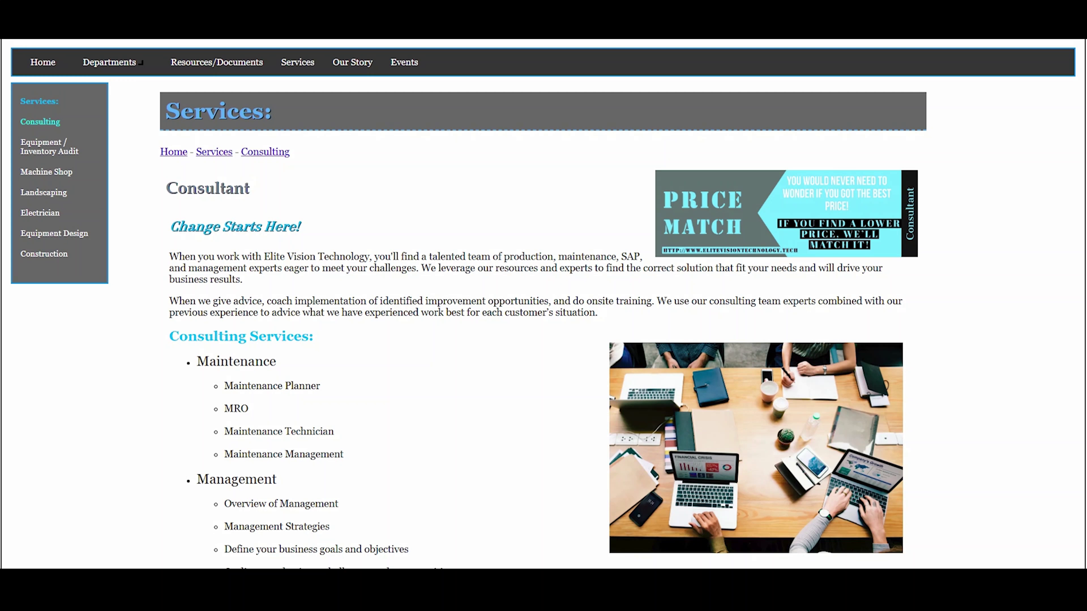
Step: Go to the Our Story page and scroll down to its footer
mouse_move(110, 291)
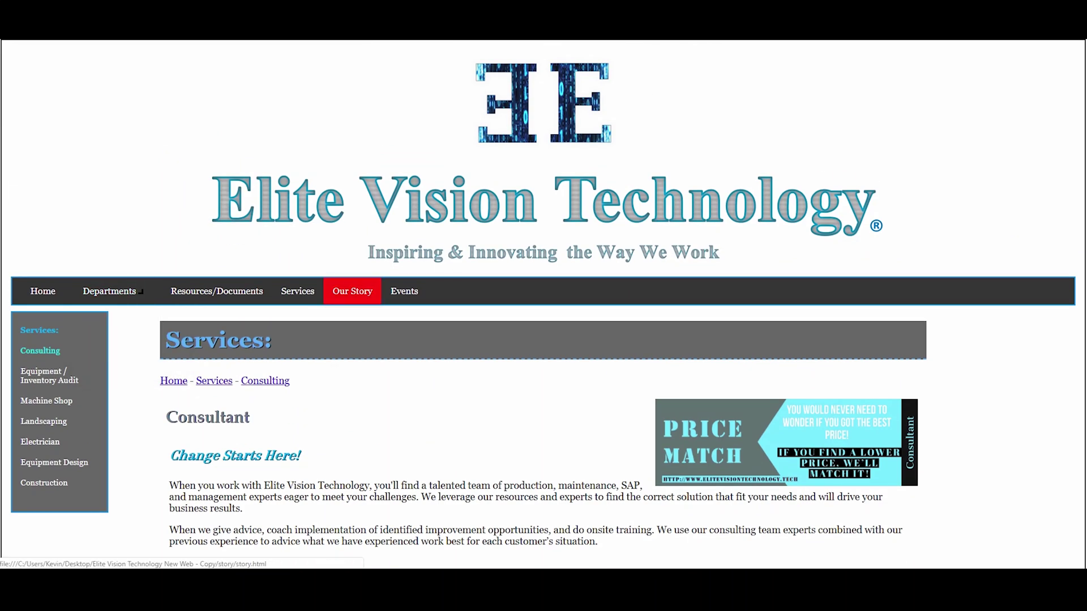
click(352, 291)
scroll(544, 305, down, 5)
scroll(543, 305, up, 5)
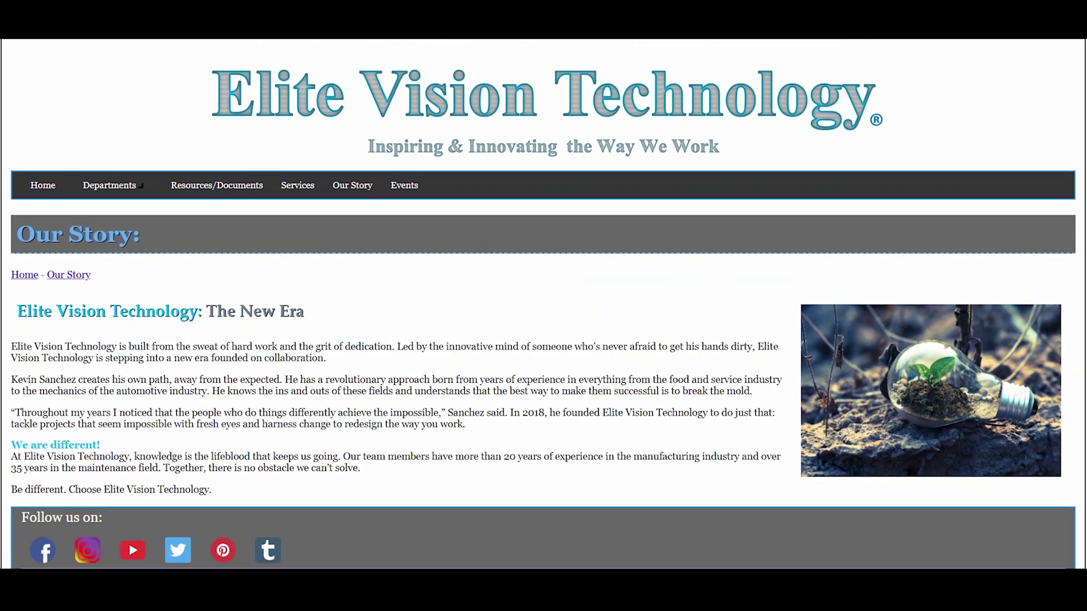
scroll(543, 306, down, 3)
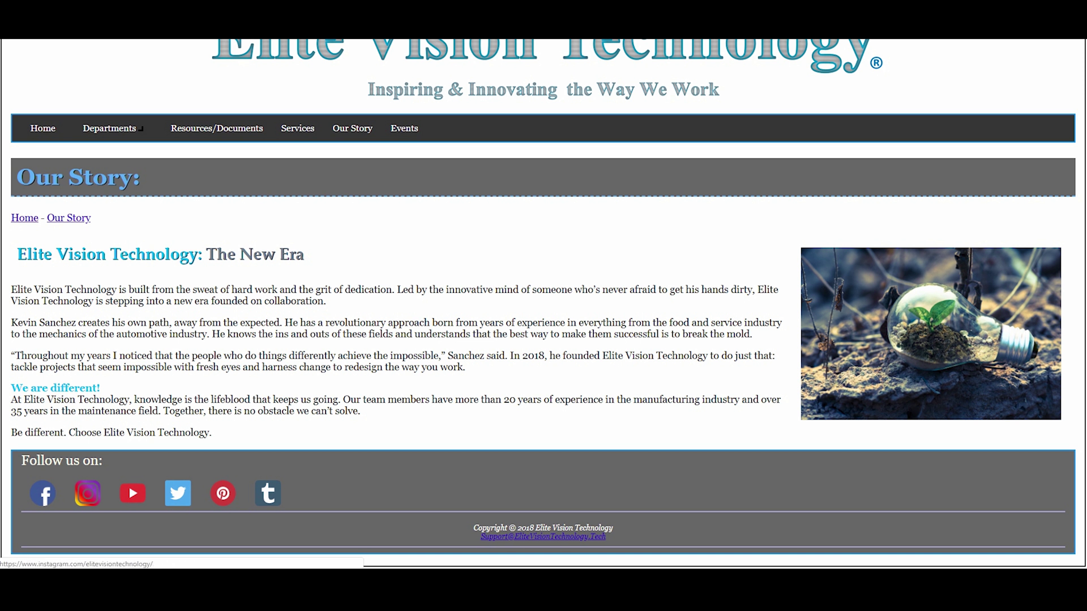
Step: Open the company's Instagram profile from the footer and scroll its post grid
click(88, 493)
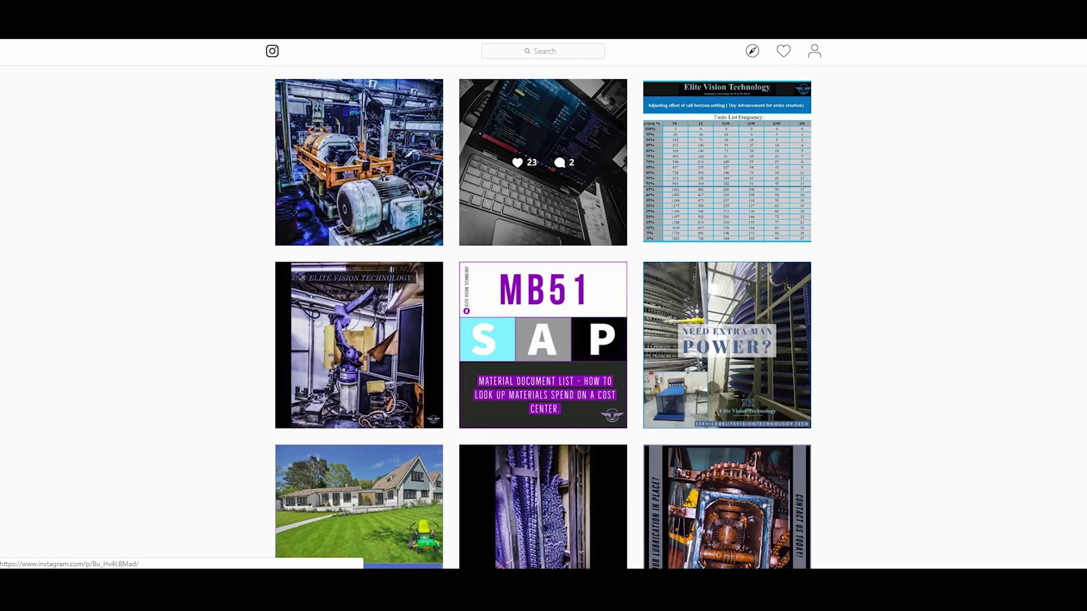
scroll(544, 280, down, 6)
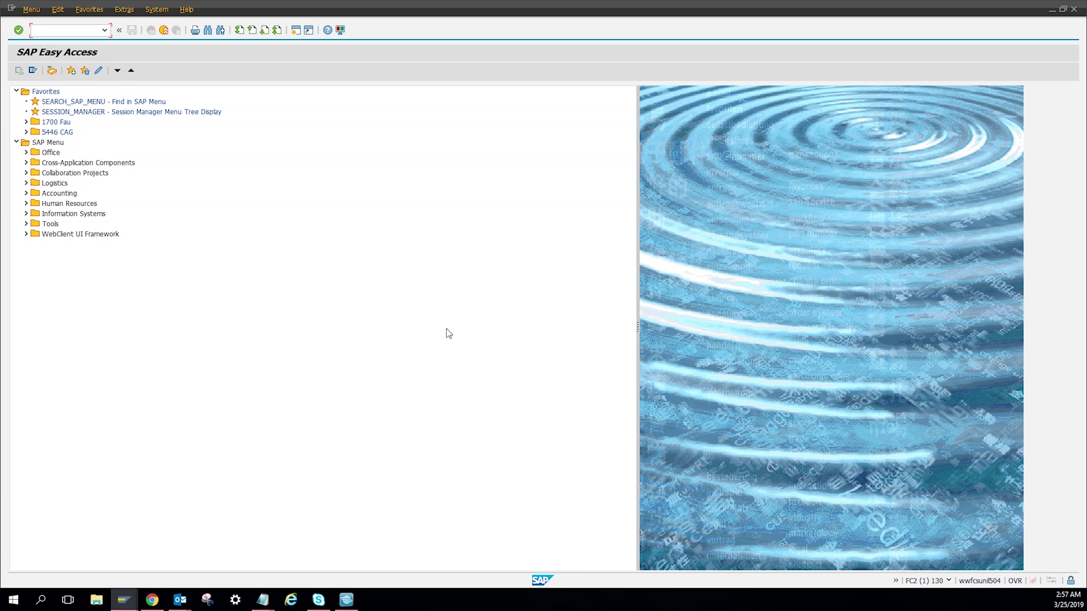
Step: Run IE01 and continue to the General Data screen for new category F equipment
text(ie01)
key(Return)
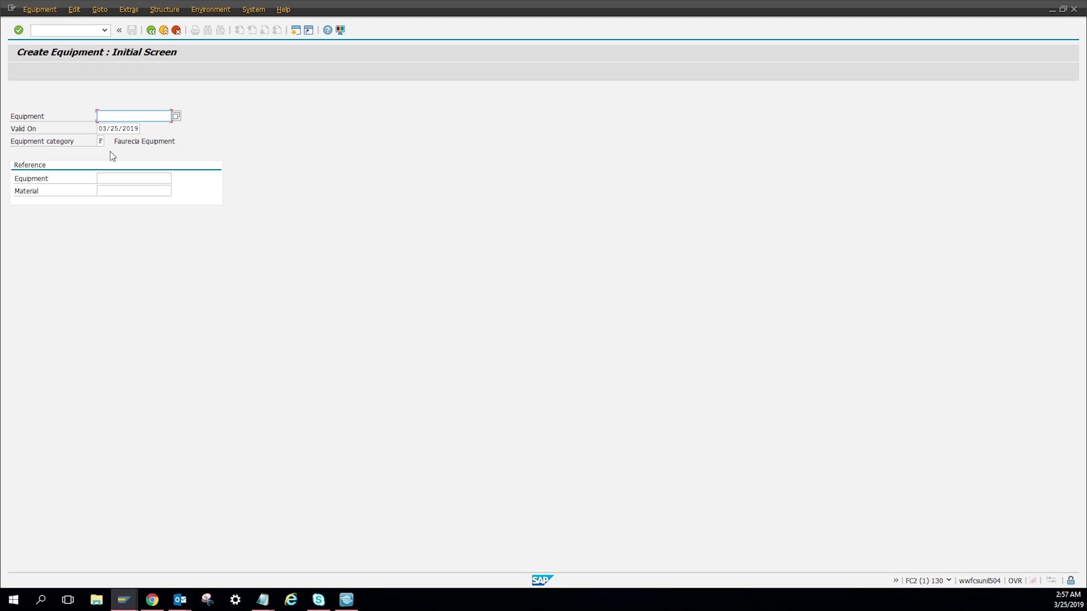
key(Return)
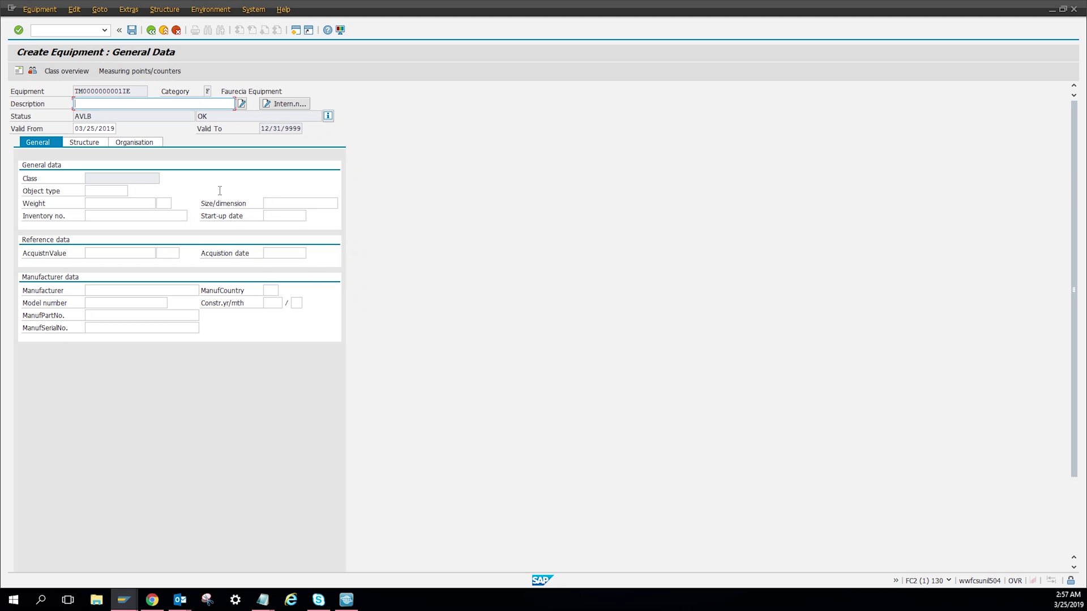
Step: Enter description 'C482 - Comas' and manufacturer Comas from the input history
text(C)
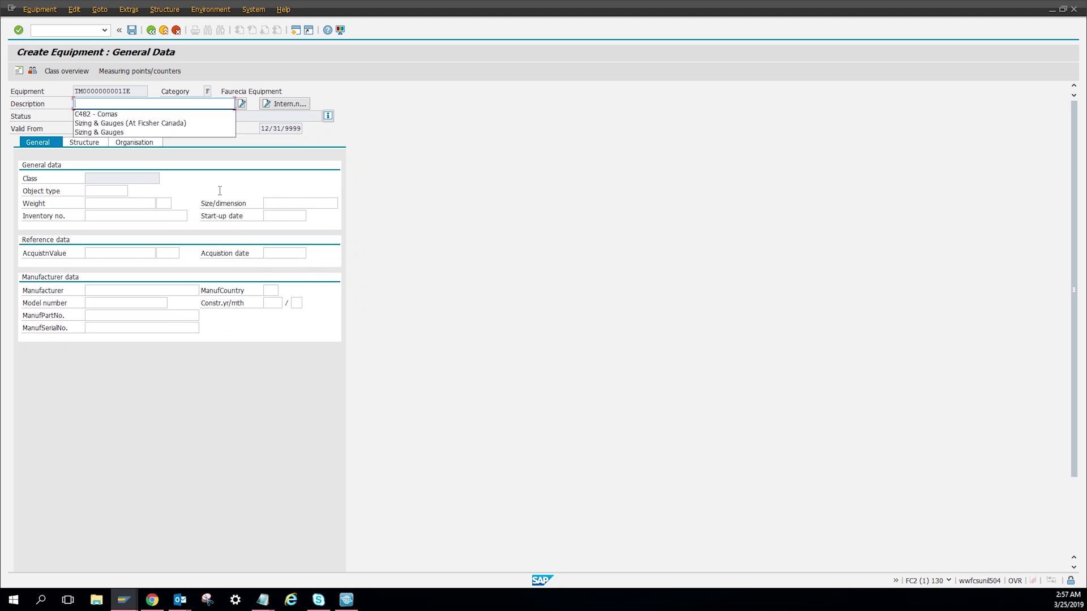
click(89, 116)
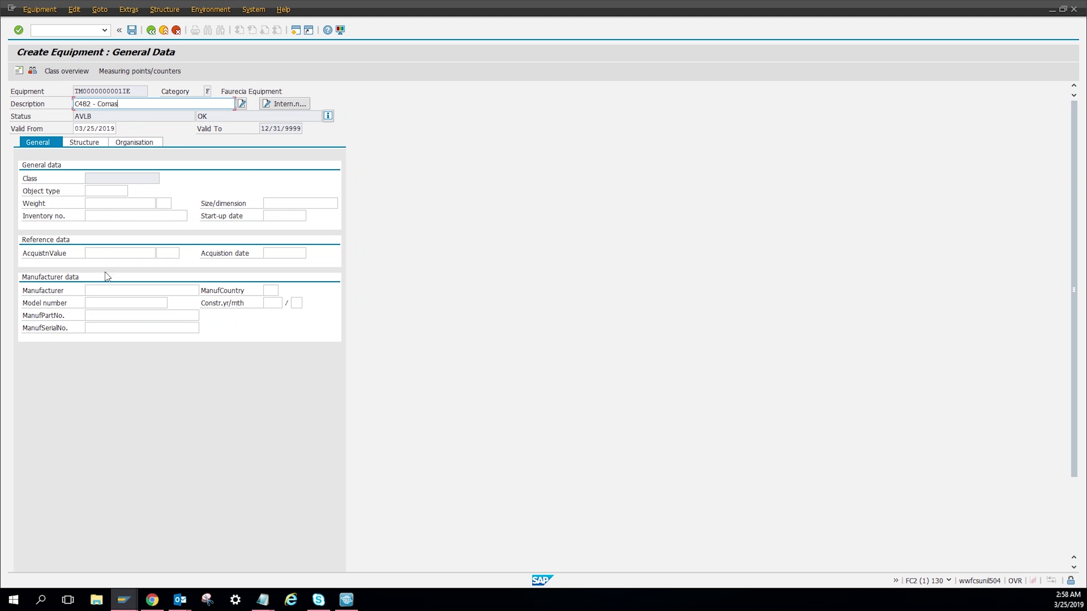
click(105, 294)
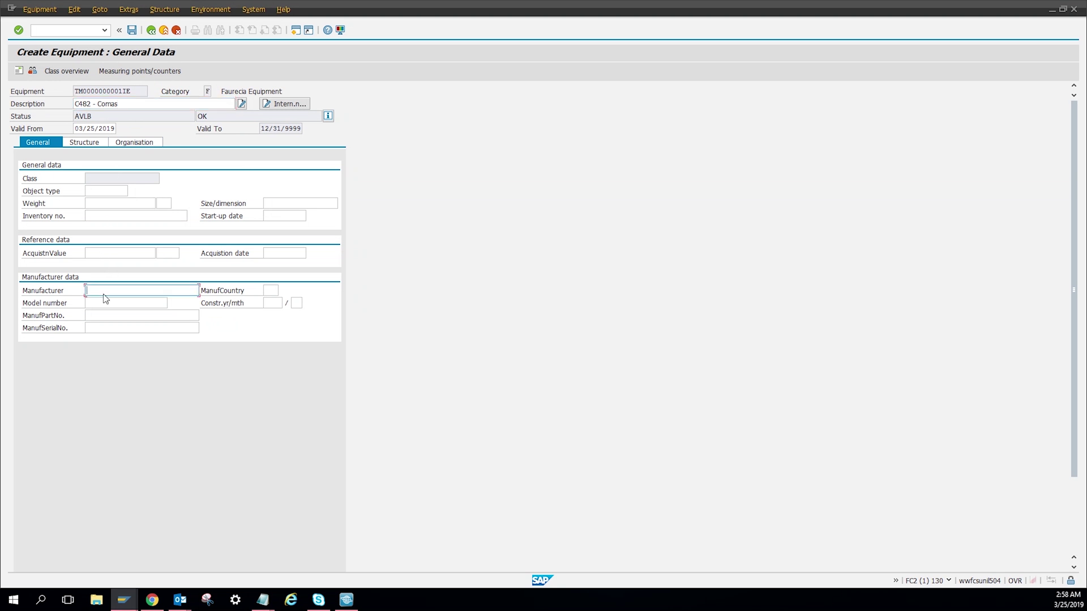
click(104, 294)
key(Down)
key(Return)
Step: Set the manufacturer serial number to C482 from the history list
key(Down)
key(Down)
key(Down)
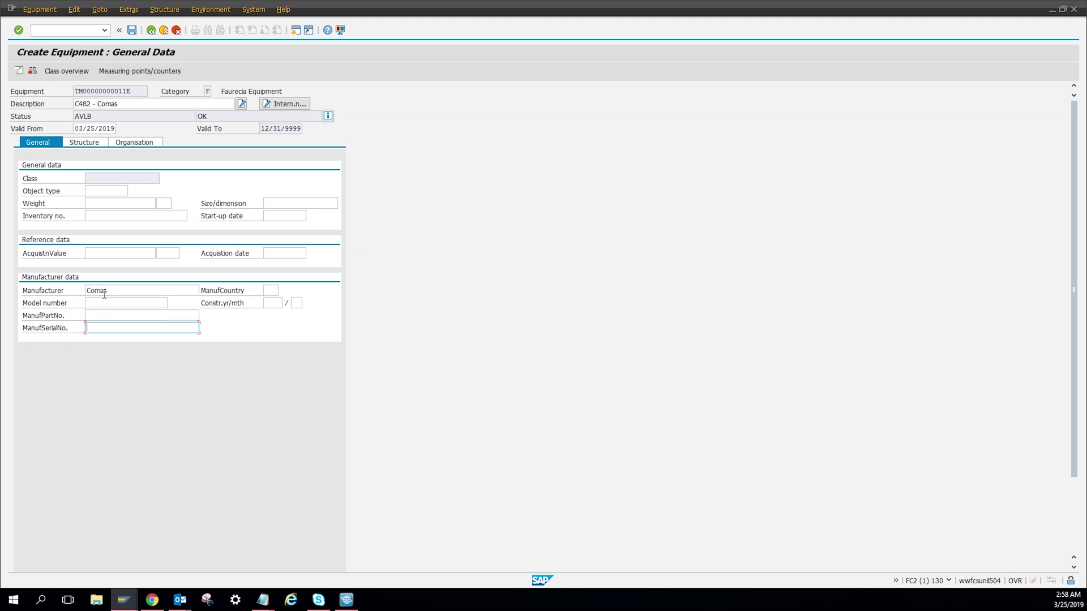
key(BackSpace)
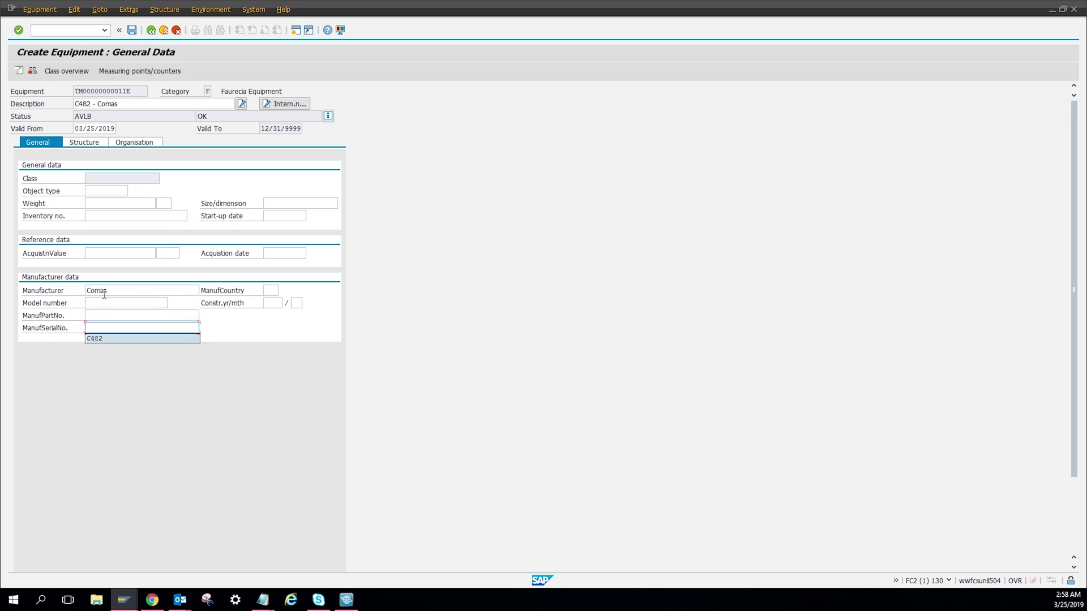
key(Down)
key(Return)
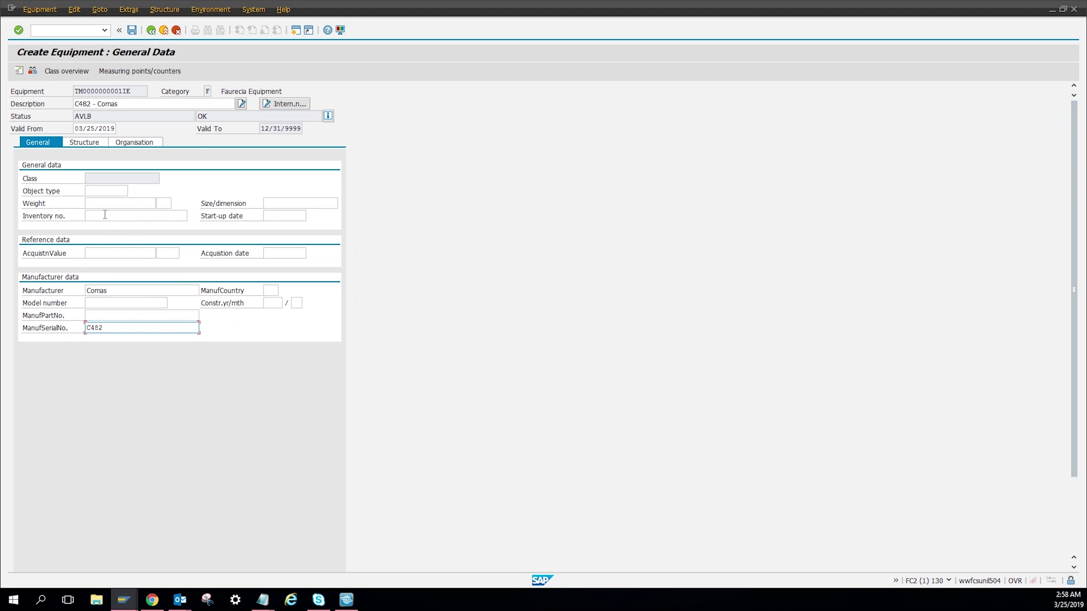
Step: Fill Inventory no. with an earlier requisition number entry
click(104, 215)
text(R)
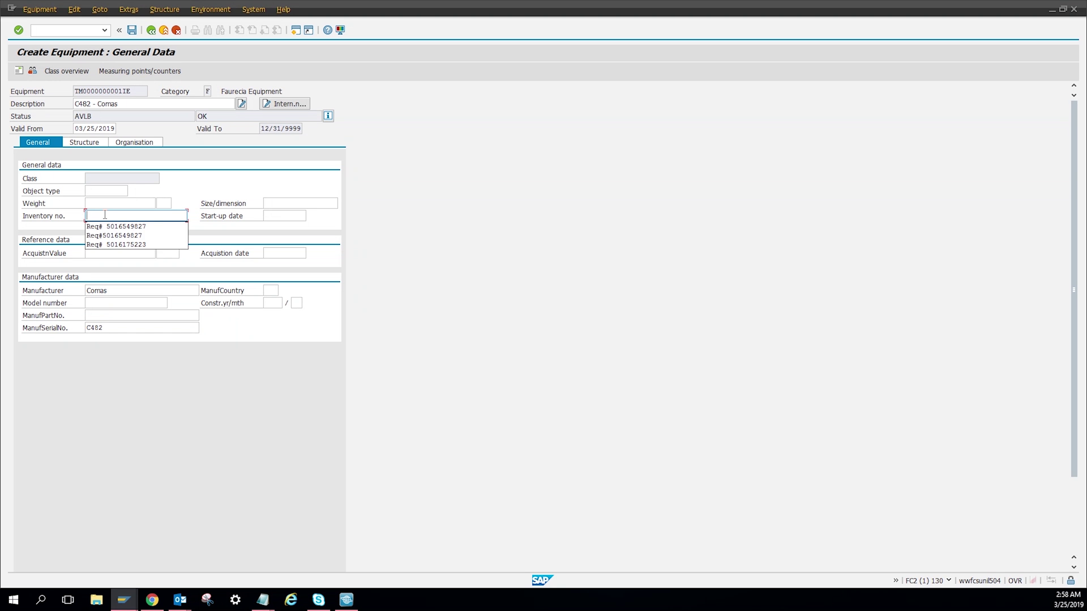
key(Down)
key(Return)
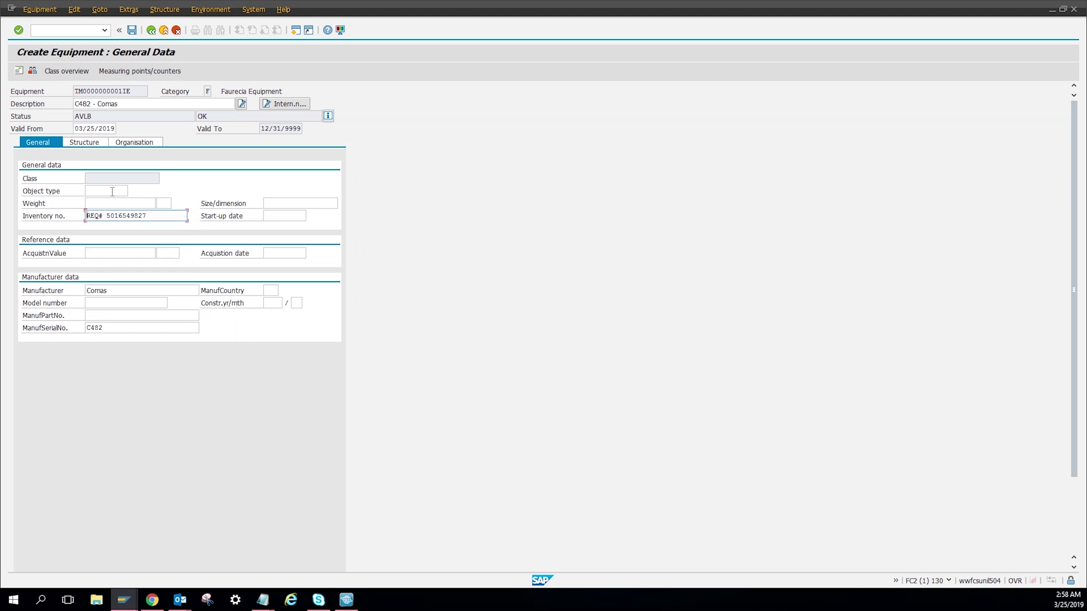
Step: Set the object type to 24 (ROBOT) and show the Structure tab
click(112, 192)
key(F4)
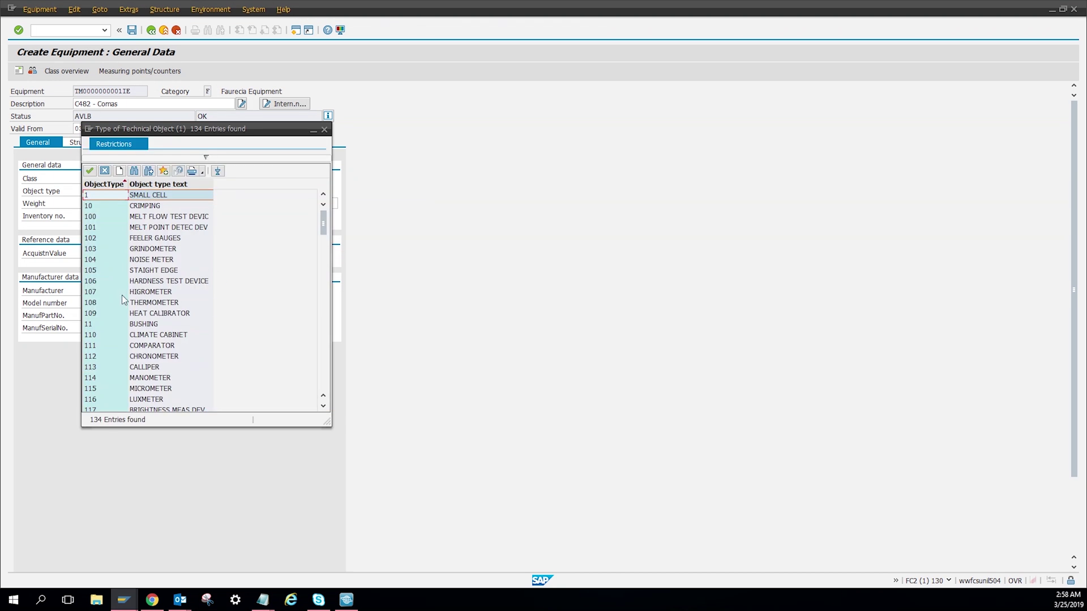
click(162, 272)
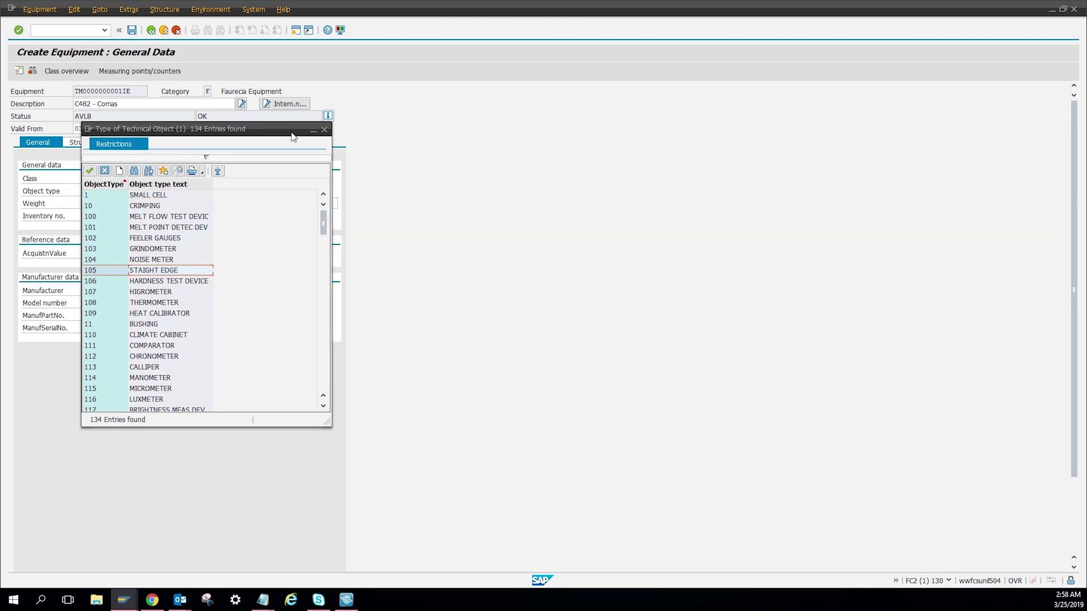
click(325, 131)
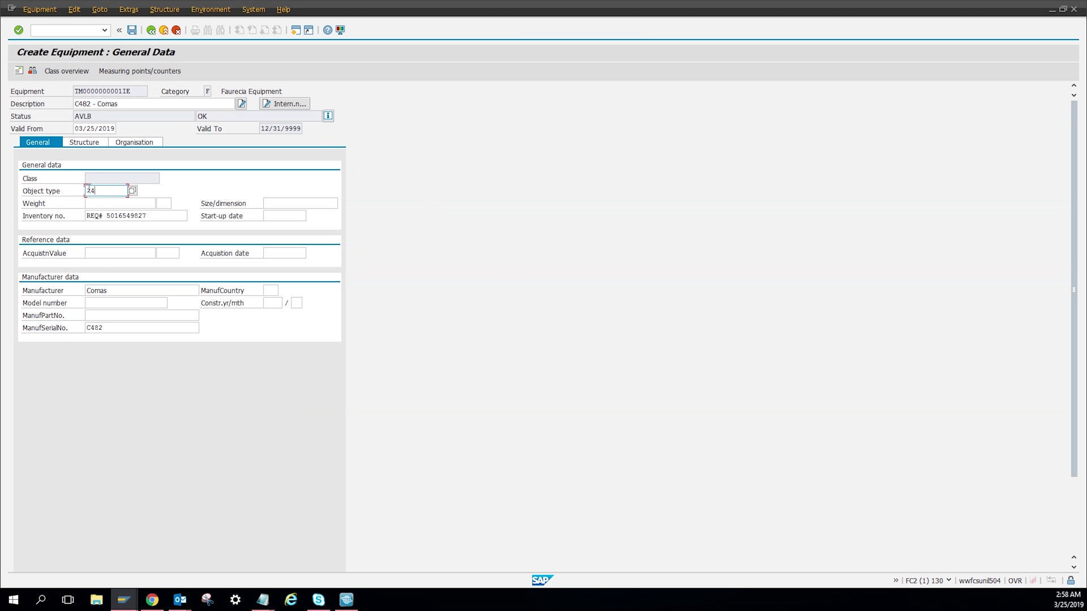
key(Return)
click(178, 215)
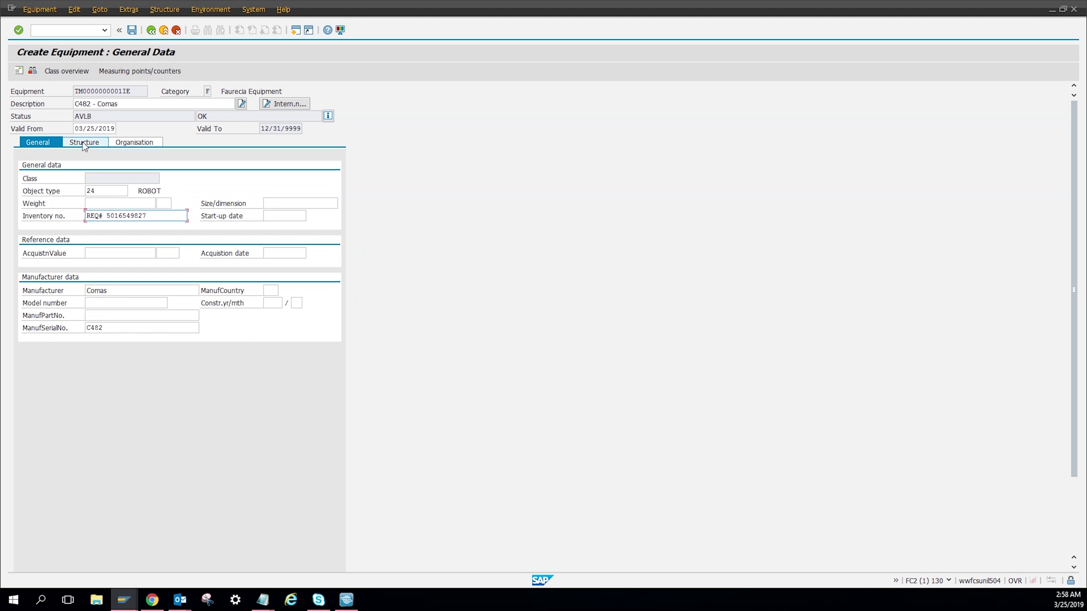
click(84, 143)
Step: Enter maintenance plant 1700 and ABC indicator C (NORMAL), then open Change InstLoc
click(91, 179)
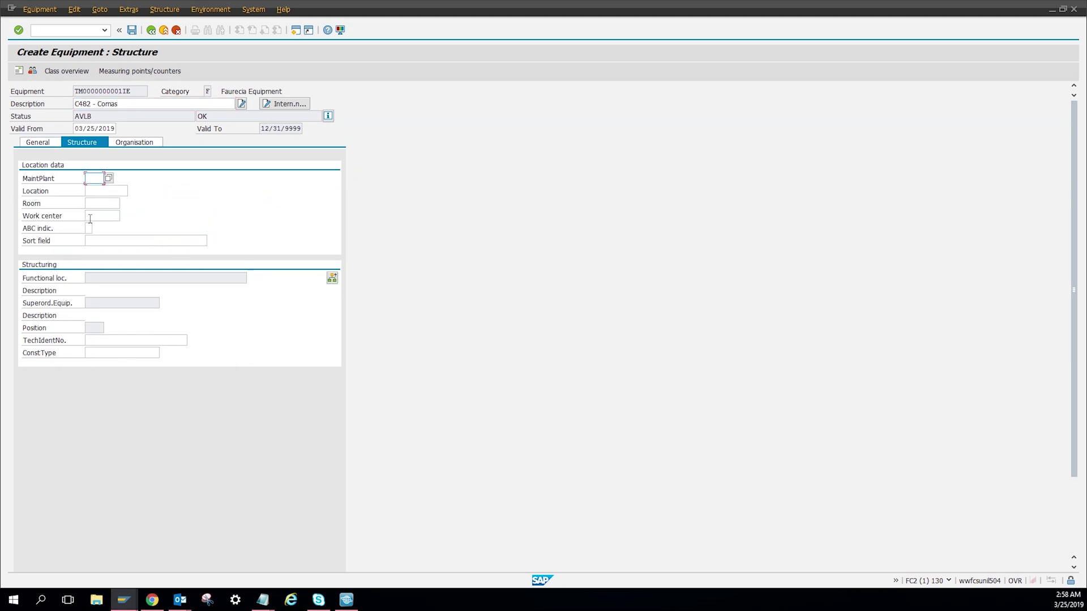
text(1700)
key(Return)
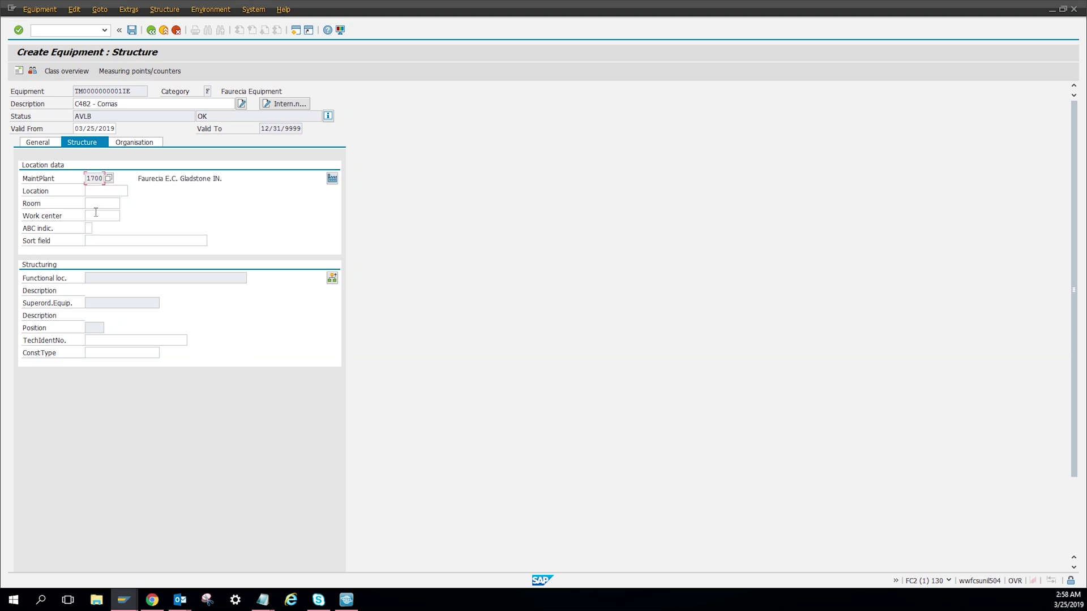
click(89, 229)
click(97, 228)
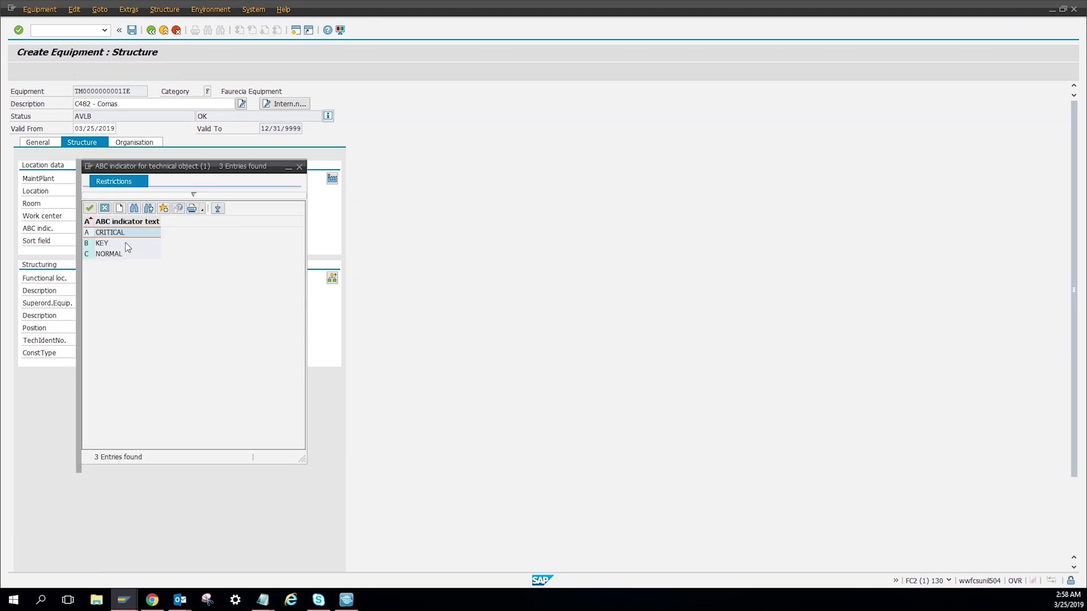
double_click(102, 252)
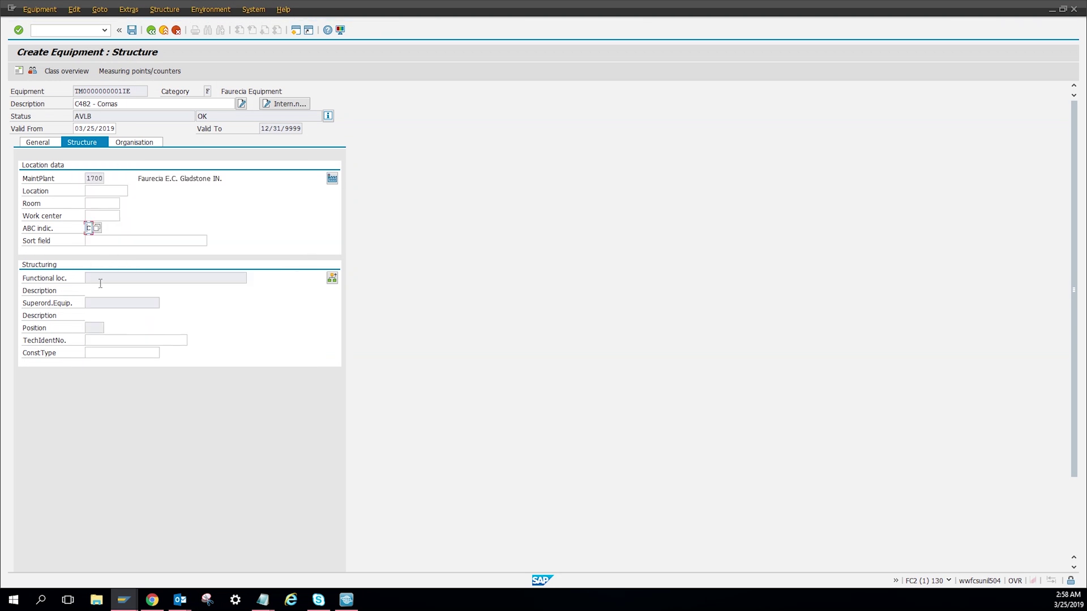
click(333, 278)
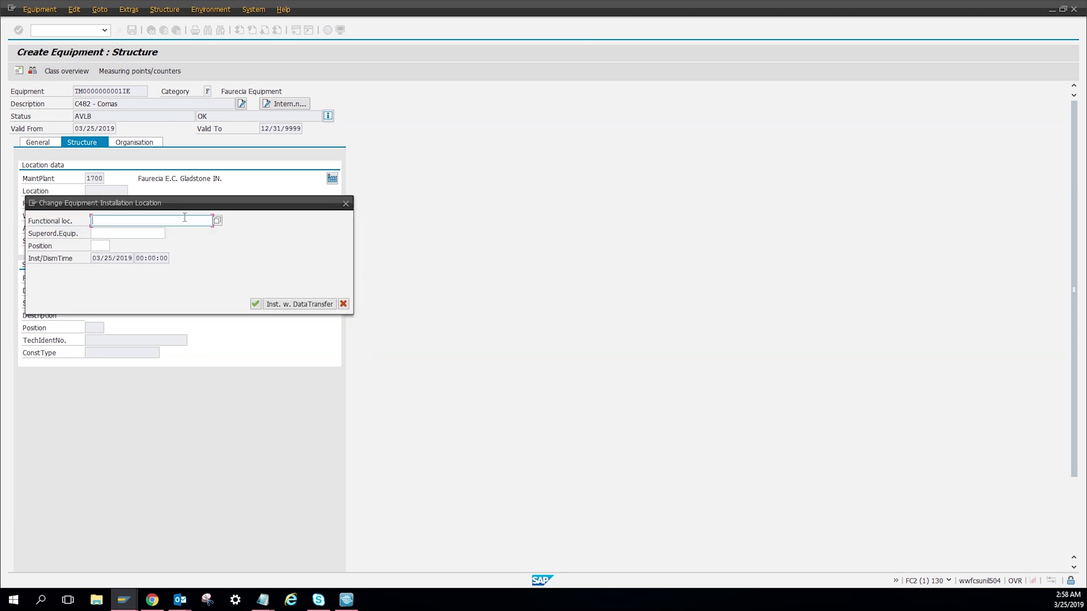
Step: Install the equipment on functional location US08-1700-UAP4-1055 (LINE 1055)
click(185, 219)
key(Down)
key(Return)
key(Return)
click(261, 237)
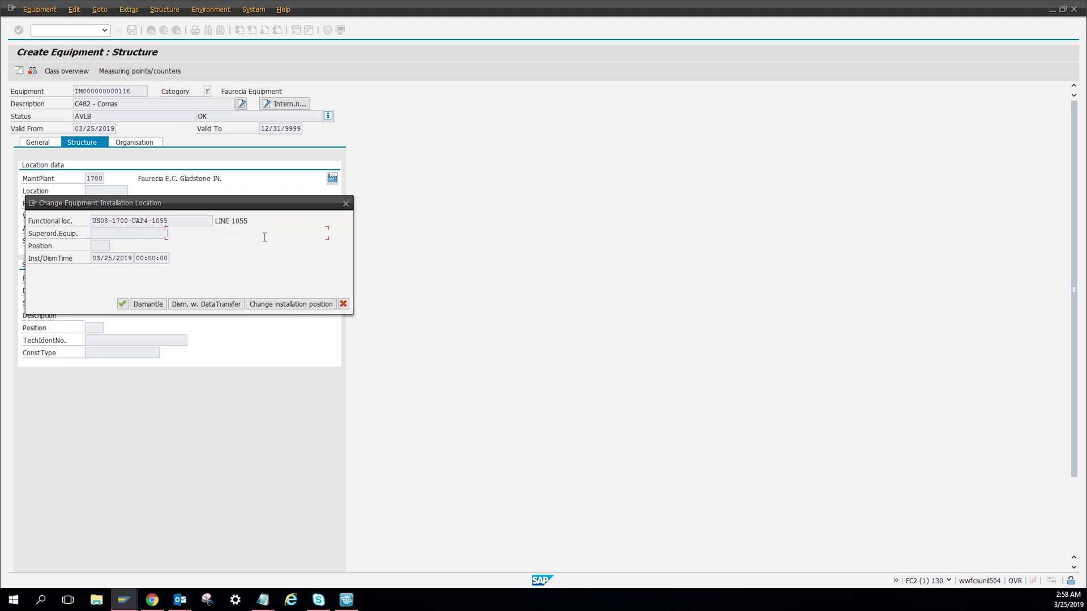
click(122, 305)
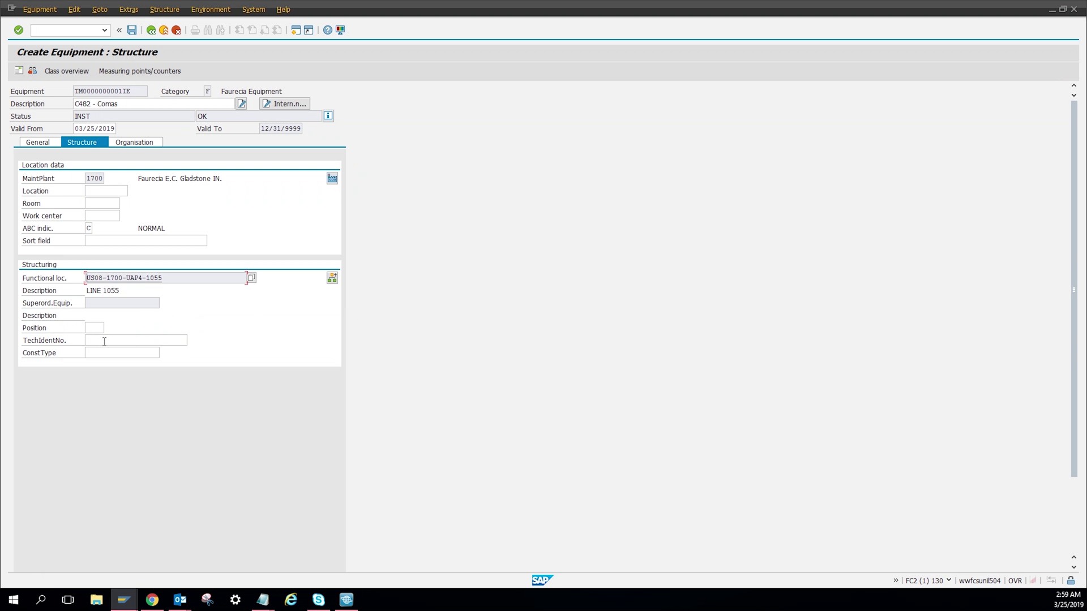
Step: Set the technical identification number to TOOL-C482 from the history list
click(104, 341)
click(104, 342)
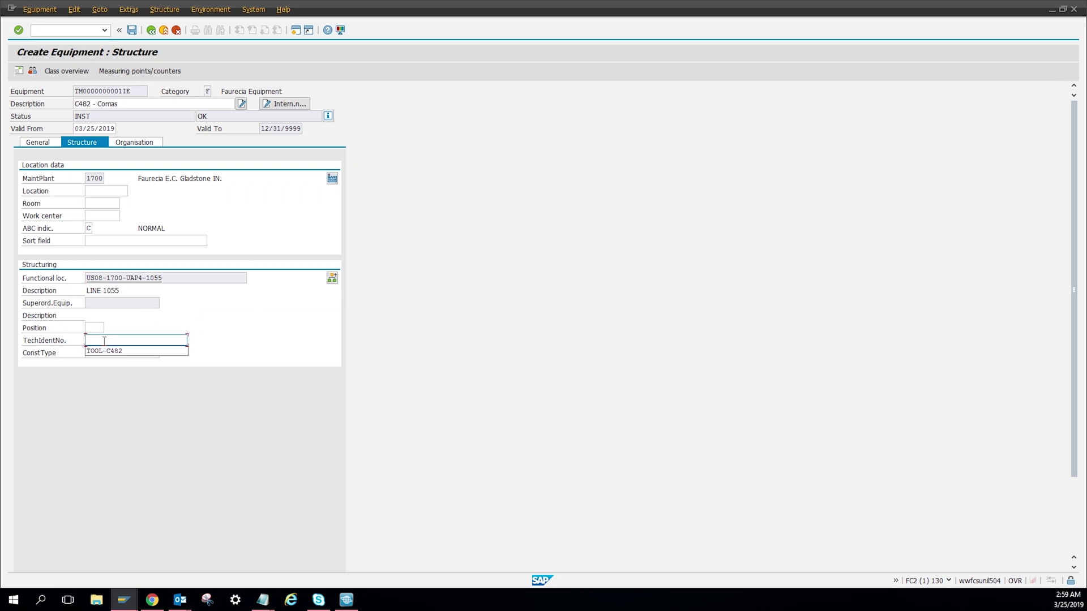
key(Down)
key(Return)
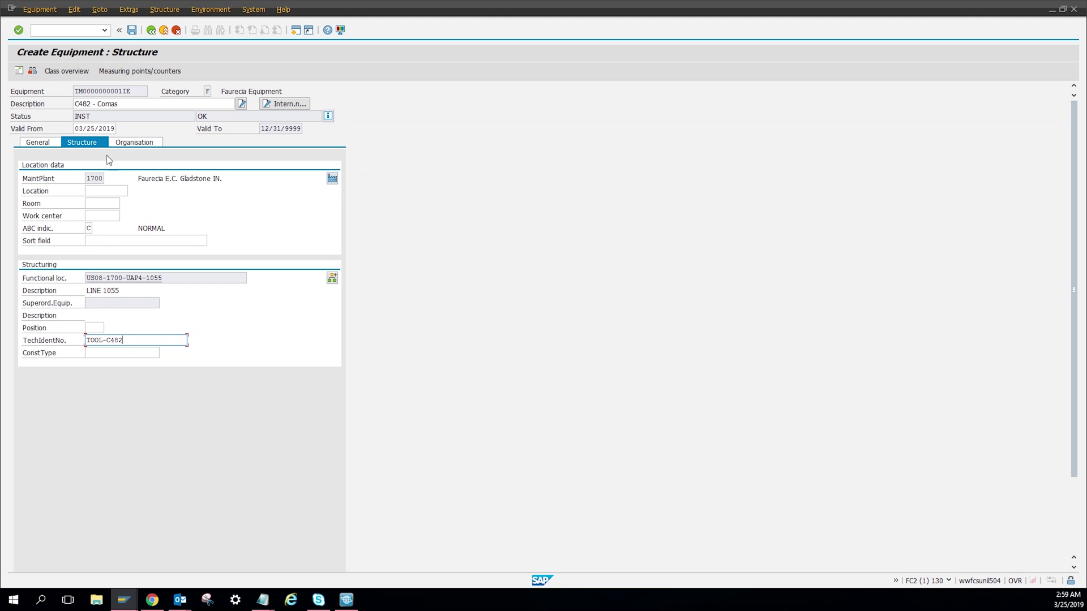
Step: Review the Organisation, General and Structure tabs, then save the equipment as 10074256
click(146, 143)
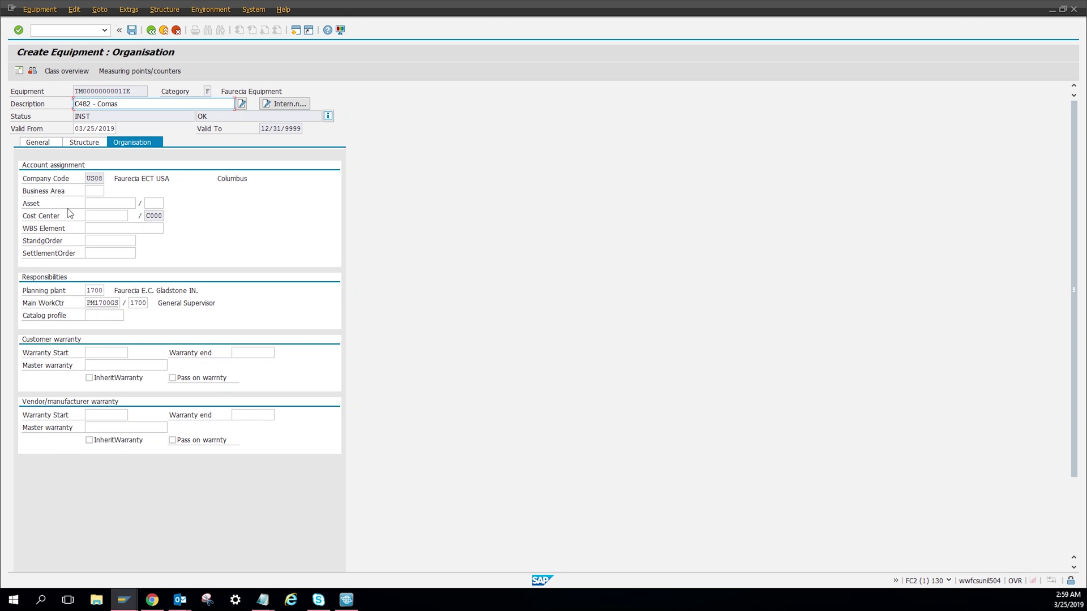
click(48, 143)
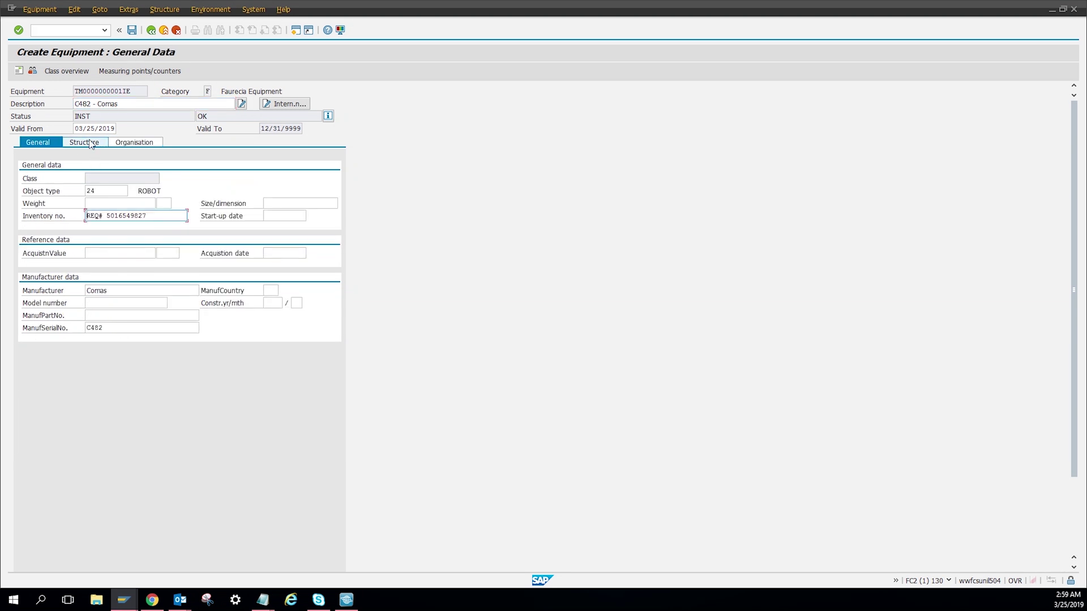
click(91, 144)
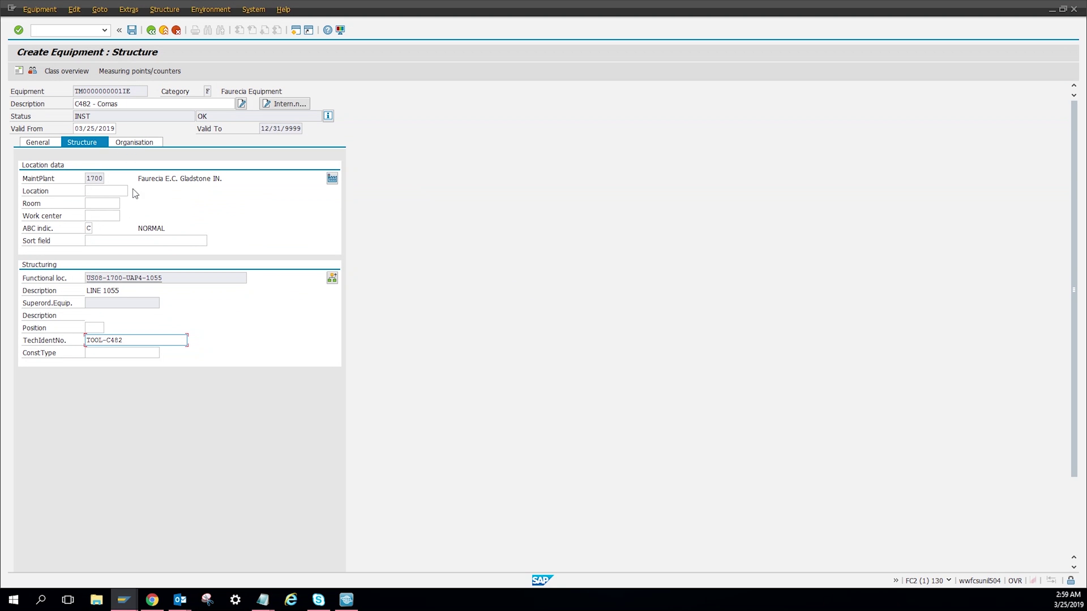
click(133, 31)
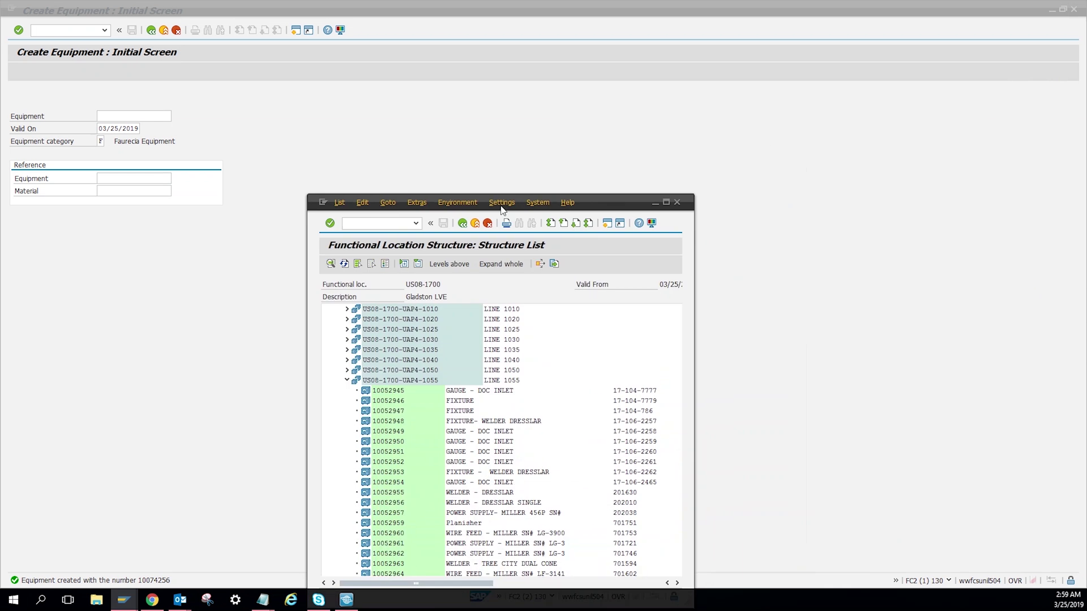
Step: Scroll the US08-1700 structure list to LINE 1055 and select equipment 10074256, C482 - Comas
scroll(188, 299, down, 5)
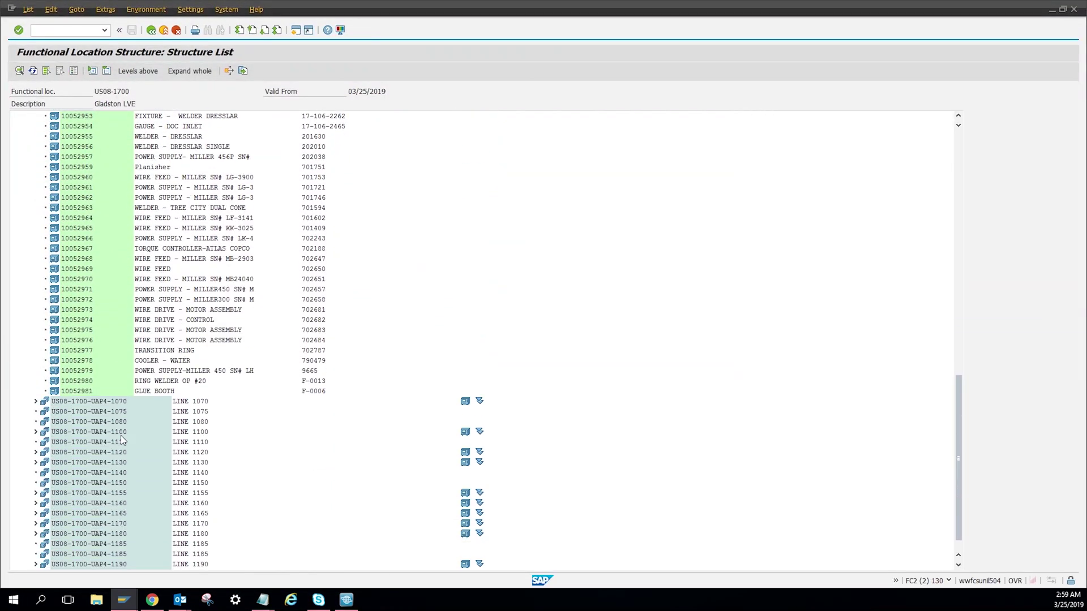
scroll(170, 390, up, 8)
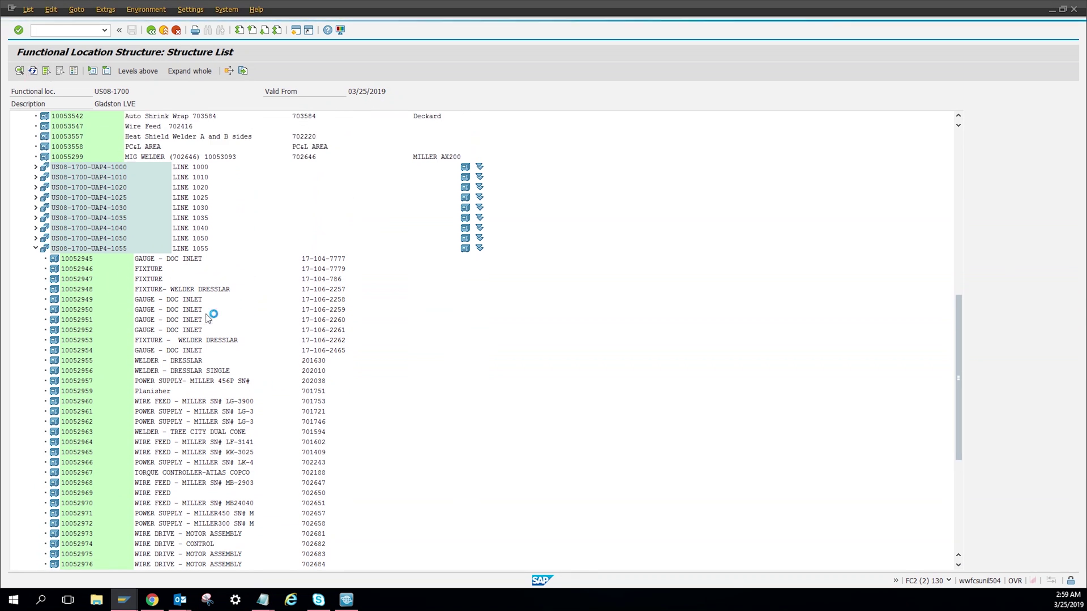
scroll(211, 313, up, 10)
scroll(195, 403, down, 1)
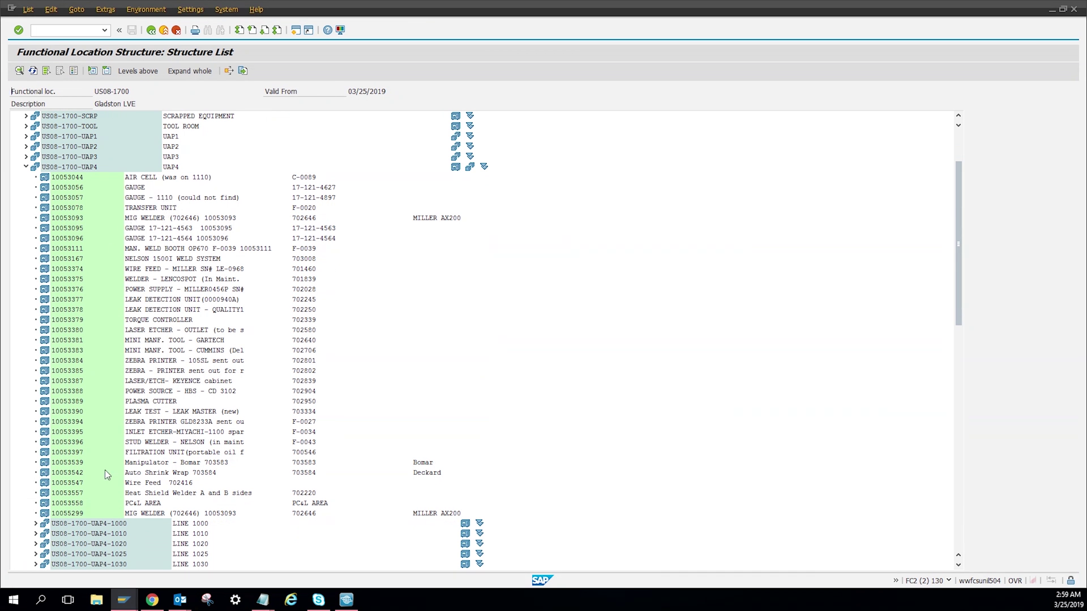
scroll(174, 468, down, 6)
scroll(174, 467, down, 9)
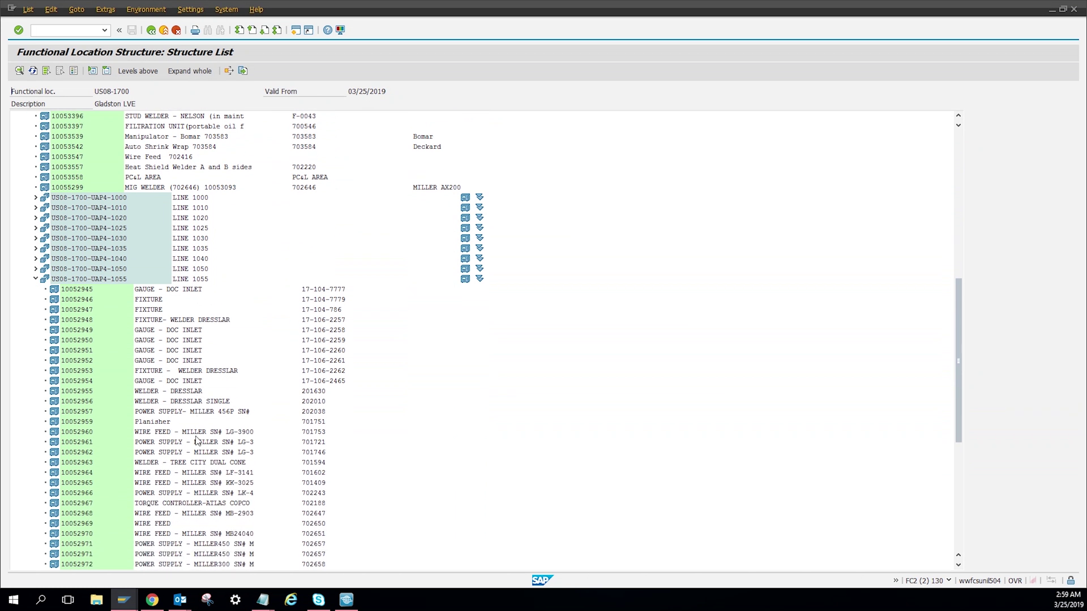
click(161, 538)
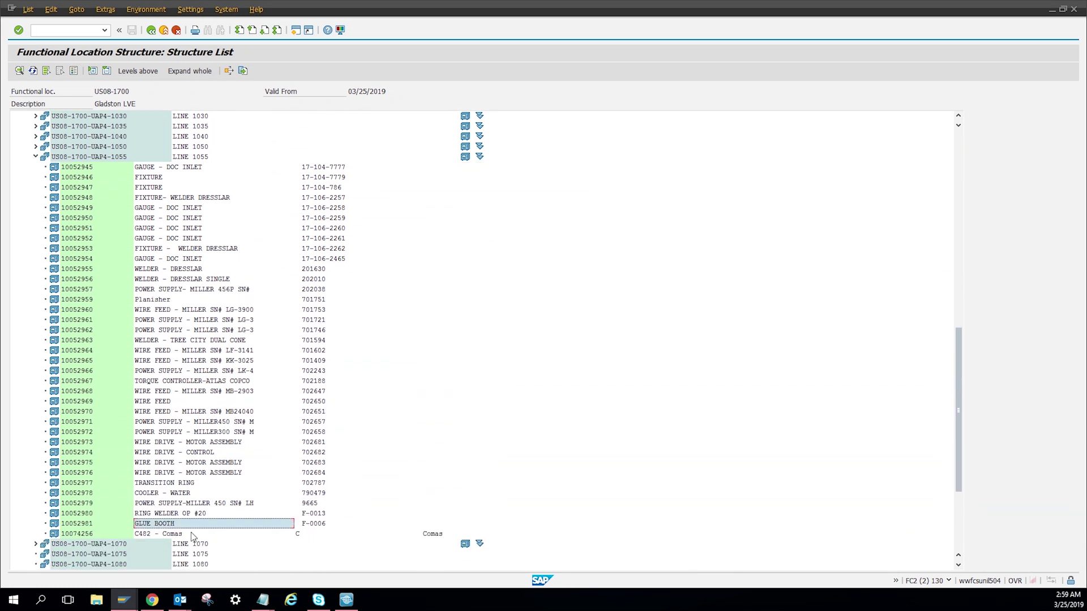